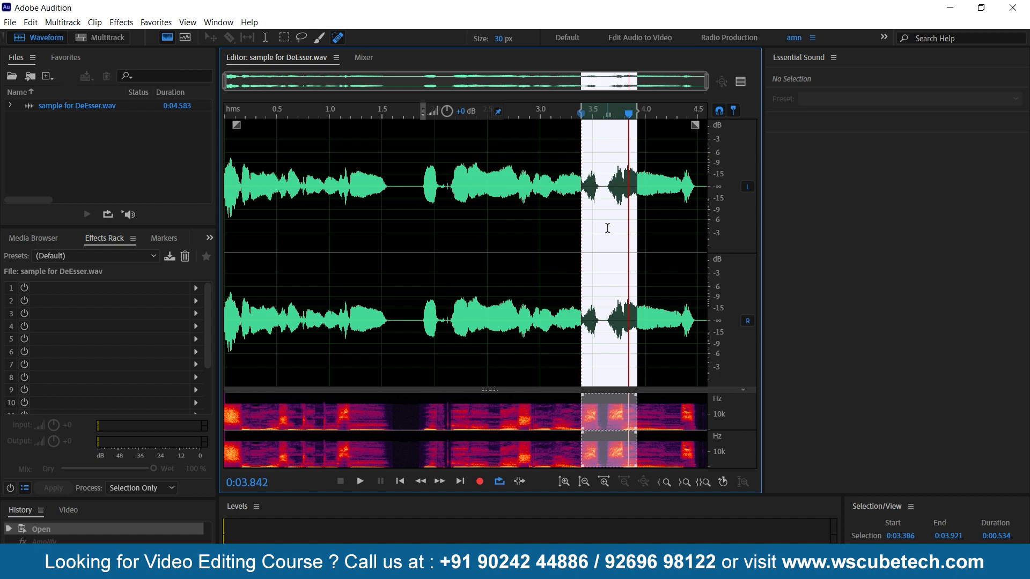
Expand the spectral frequency display over the whole editor and marquee-select the sibilant burst at about 3.4 to 3.6 seconds.
left_click(607, 228)
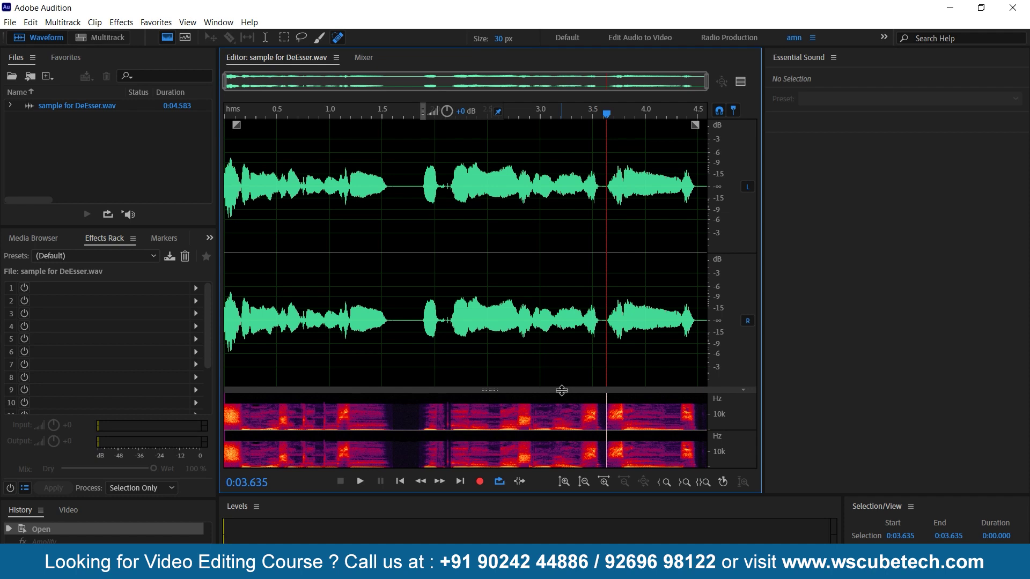
left_click_drag(562, 390, 530, 69)
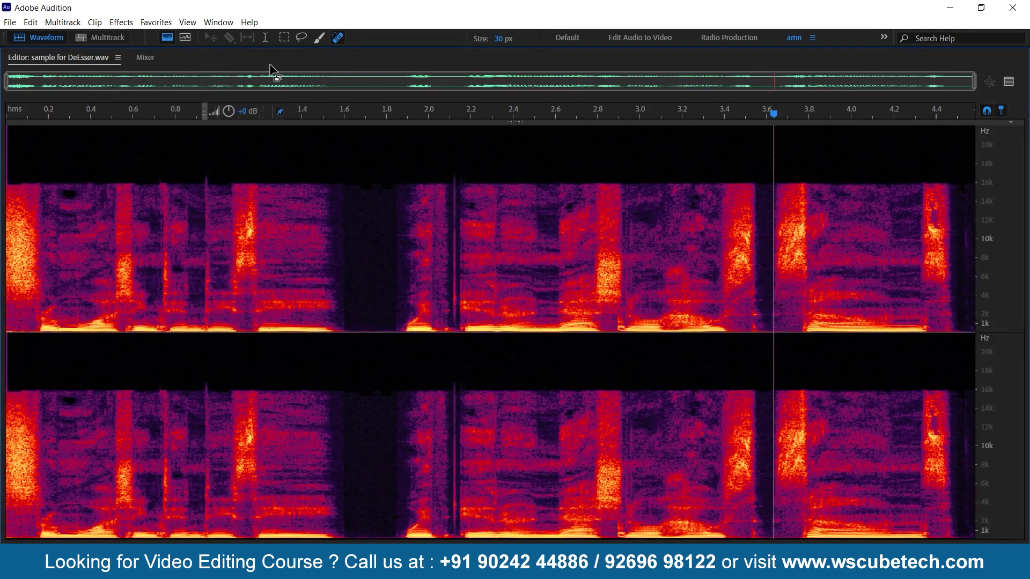
left_click(283, 41)
left_click(723, 191)
left_click_drag(723, 190, 765, 294)
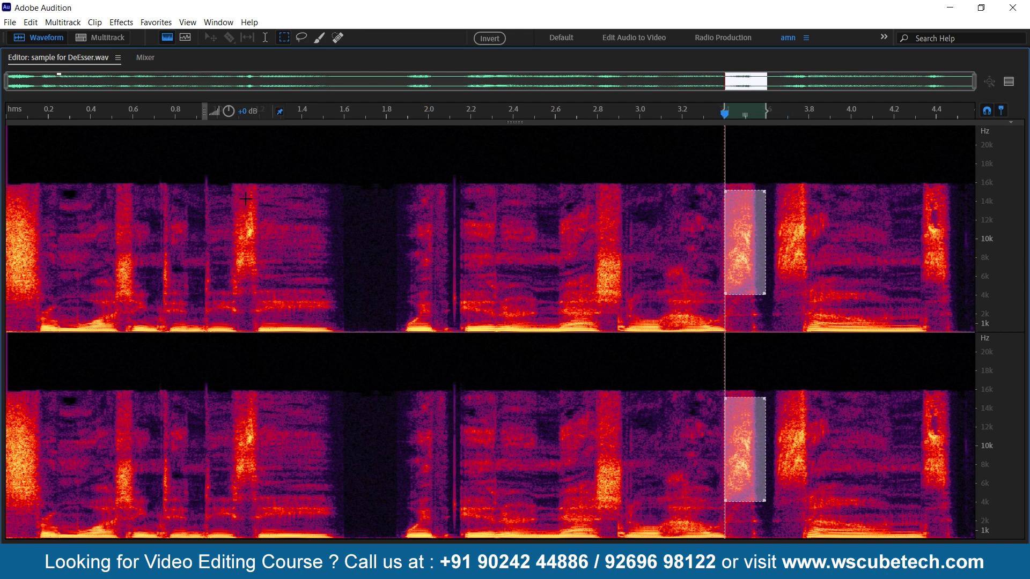
Marquee-select and play the sibilant bursts at about 1.05 to 1.2 seconds and 3.365 to 3.600 seconds.
left_click_drag(228, 213, 261, 281)
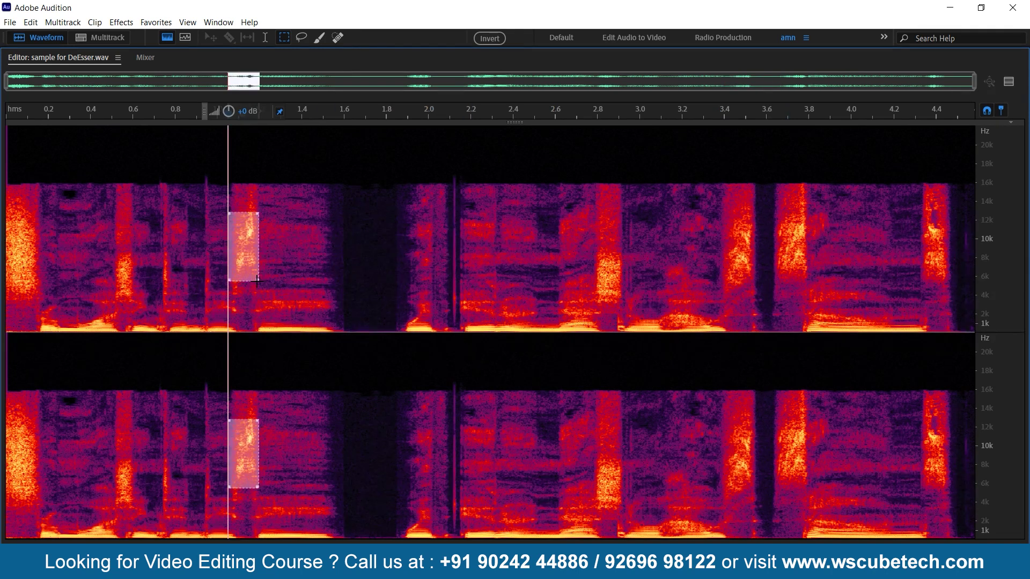
key("space")
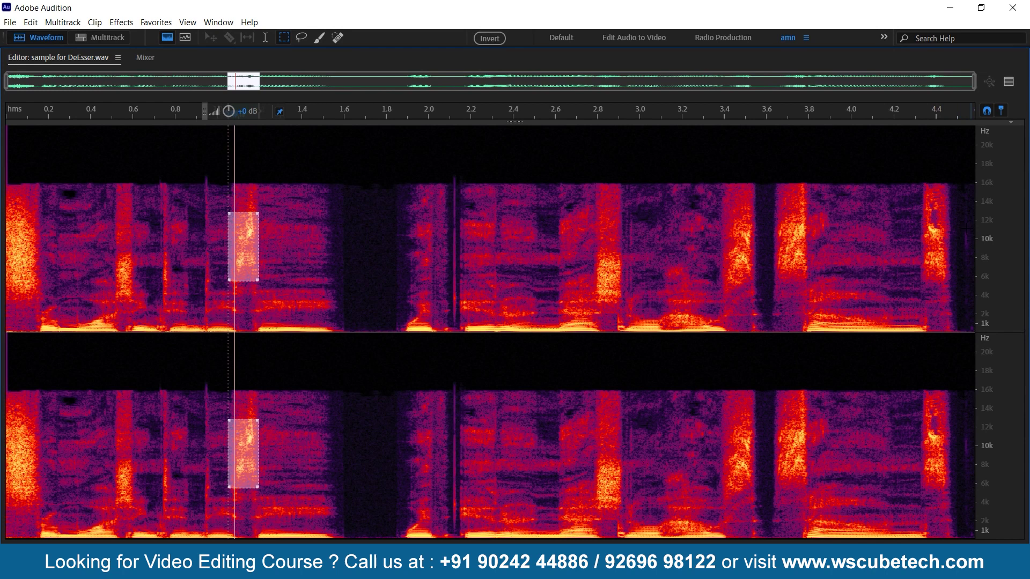
left_click(732, 221)
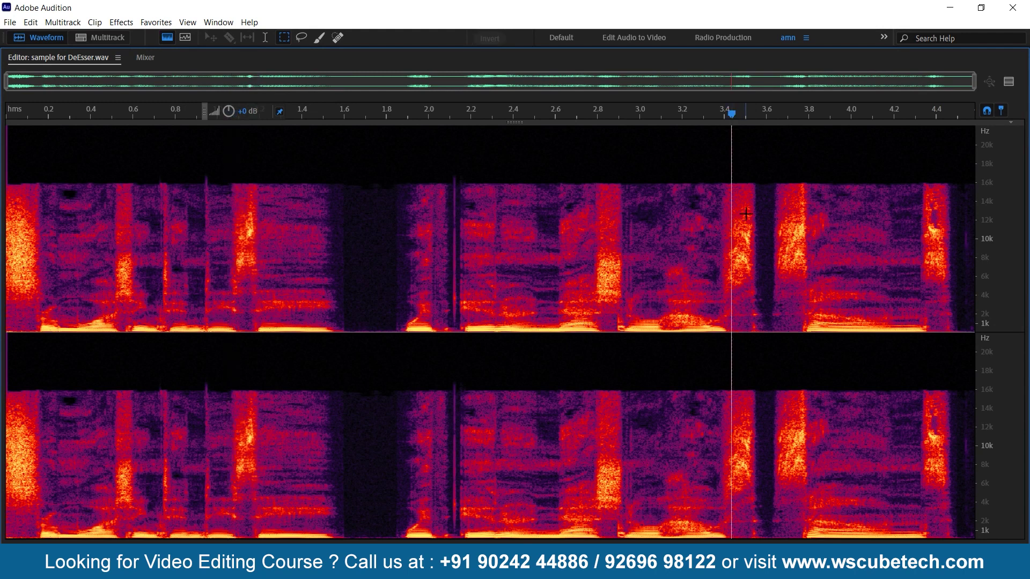
mouse_move(718, 209)
left_mouse_down()
mouse_move(759, 240)
mouse_move(766, 279)
left_mouse_up()
key("space")
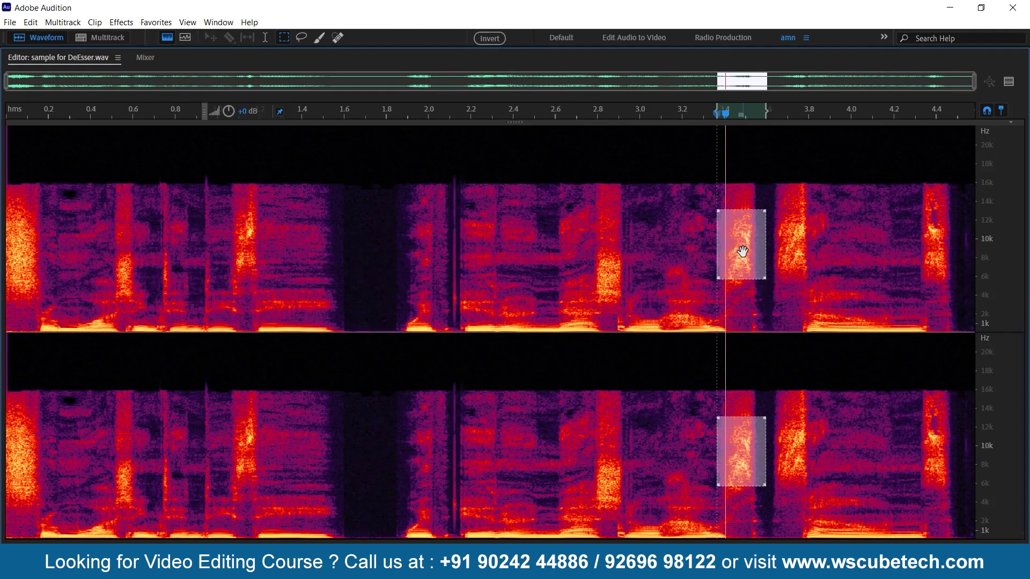
Restore the full workspace layout and show the Frequency Analysis display.
key("grave")
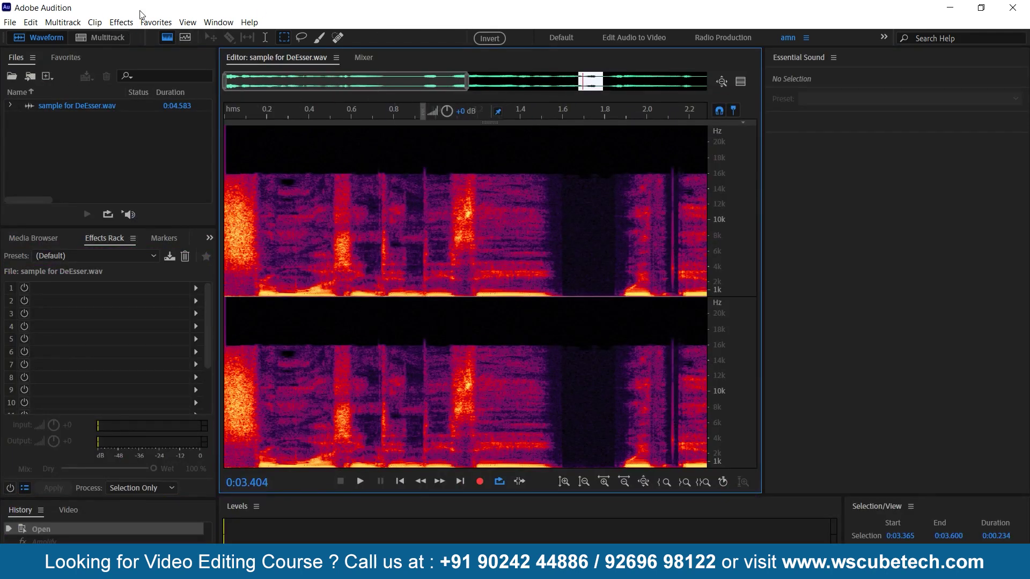
left_click(215, 22)
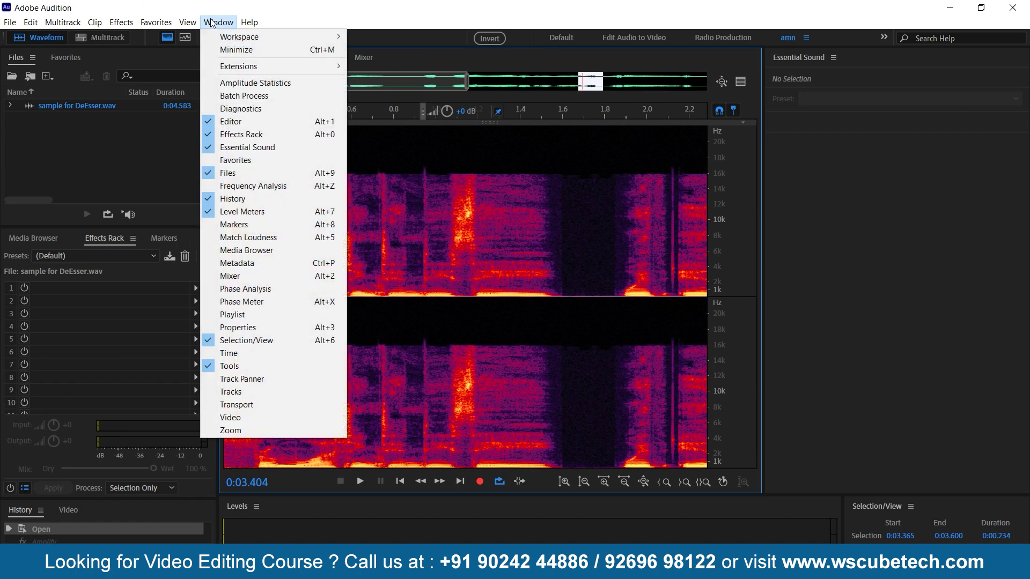
left_click(242, 185)
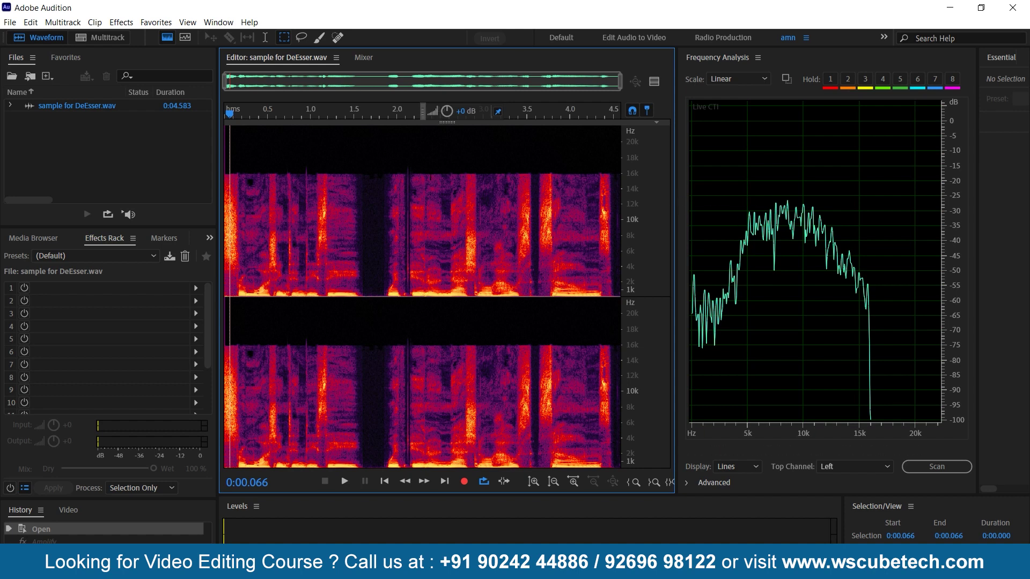
Marquee-select the sibilant burst from 3.400 to 3.553 seconds and play it to analyse its frequencies.
scroll(516, 208, "up", 3)
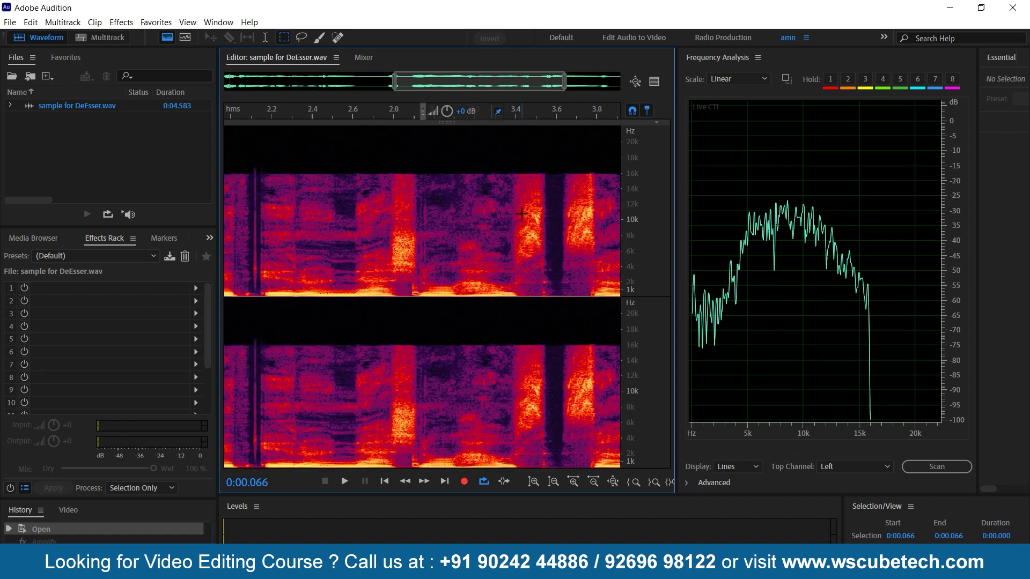
left_click_drag(515, 186, 545, 256)
key("space")
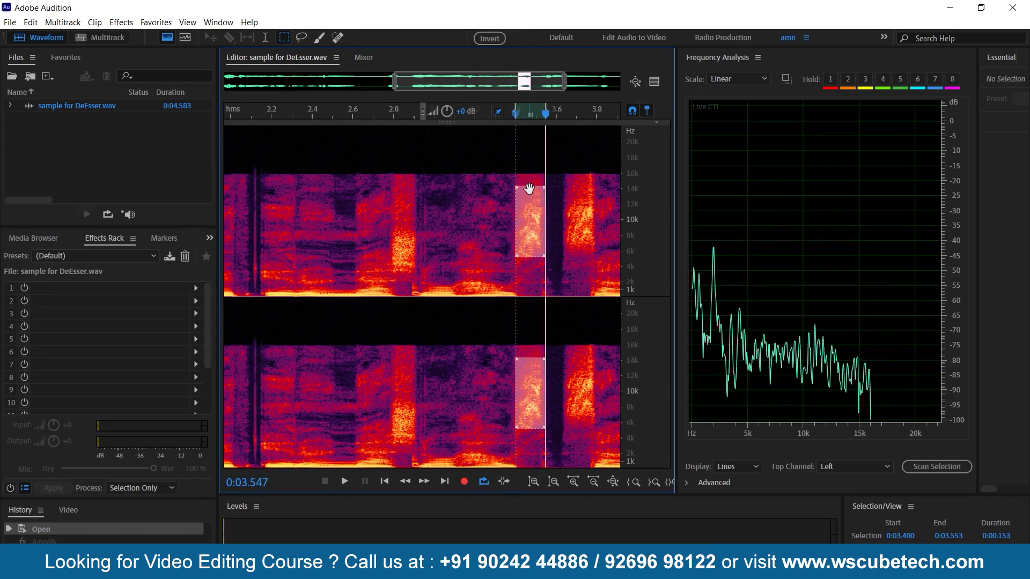
Tighten the marquee around the burst to about 6 to 12 kHz, ending at 3.540 seconds.
left_click_drag(529, 187, 529, 197)
key("space")
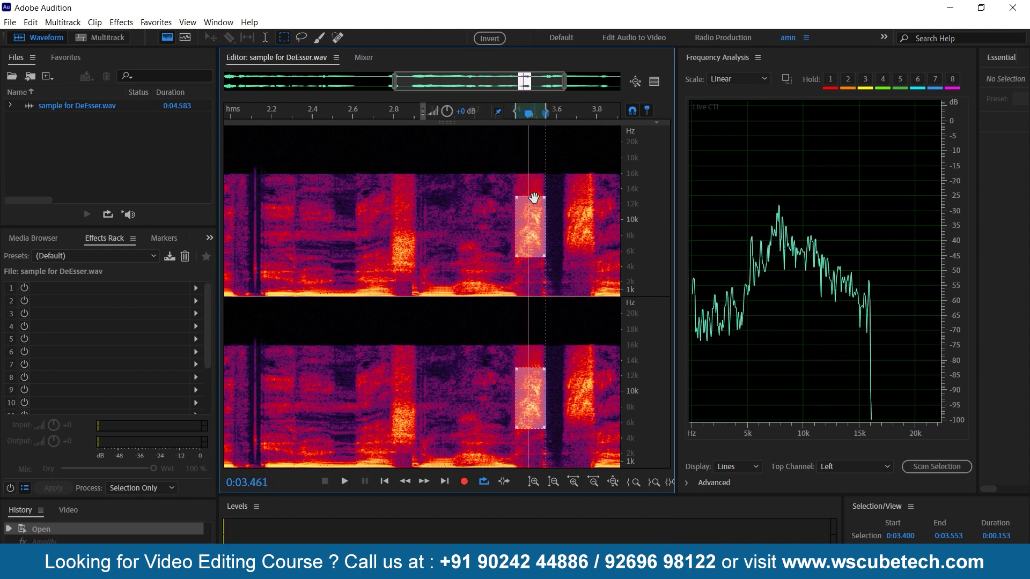
left_click_drag(538, 197, 537, 204)
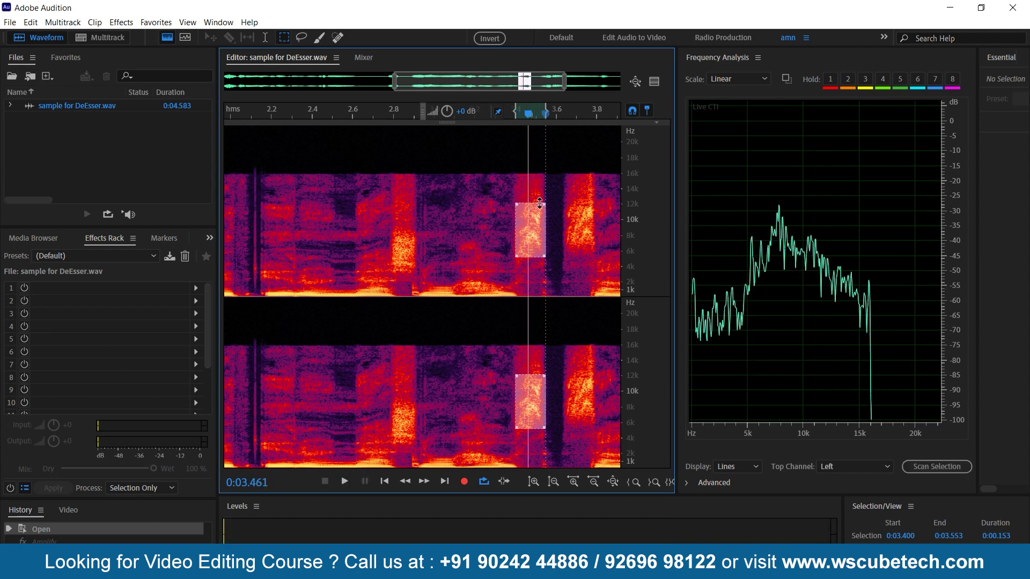
left_click_drag(538, 258, 538, 252)
left_click_drag(546, 231, 543, 231)
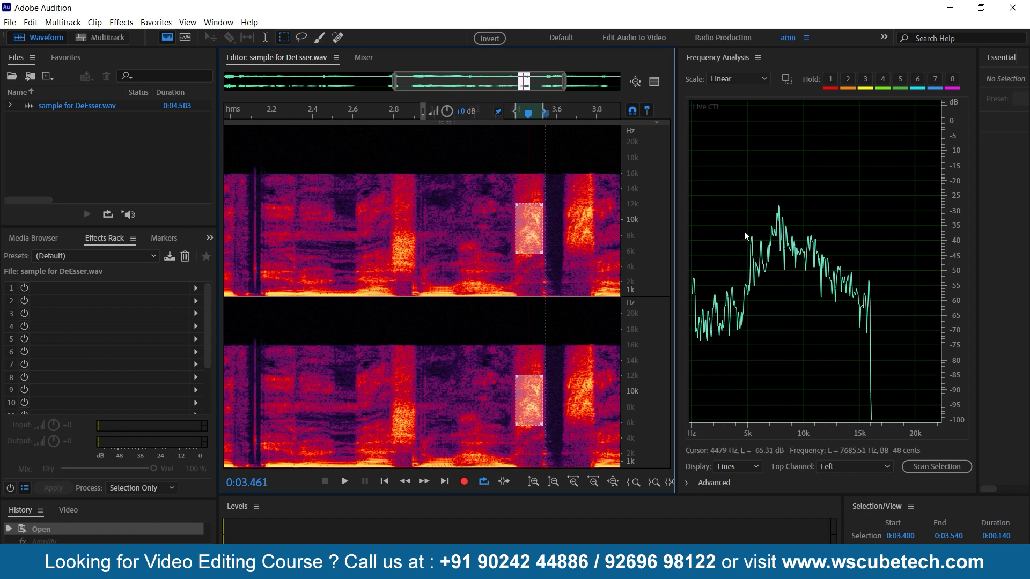
Play the selected burst and capture its frequency curve as Hold 1 in the frequency analysis.
key("space")
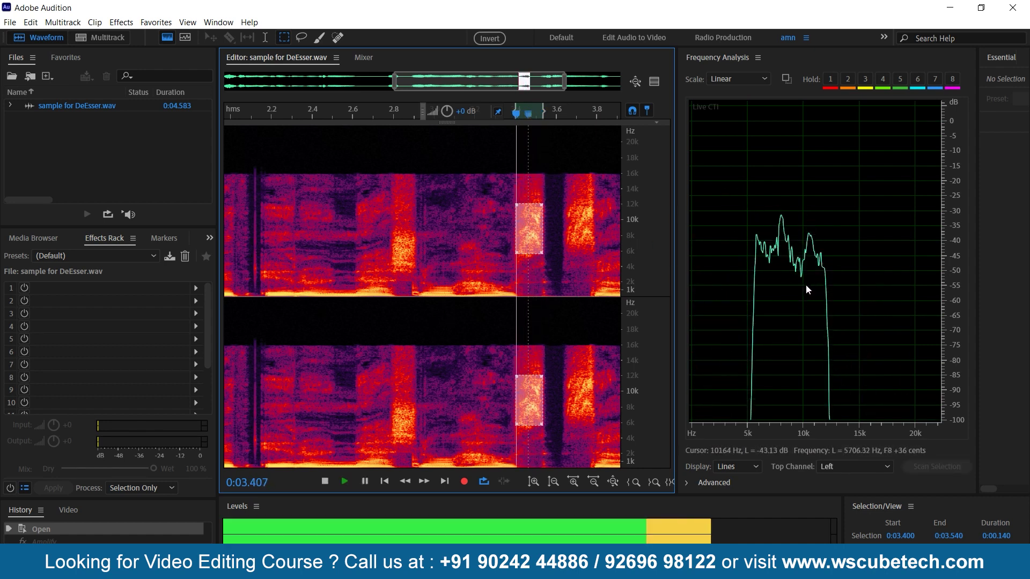
left_click(830, 79)
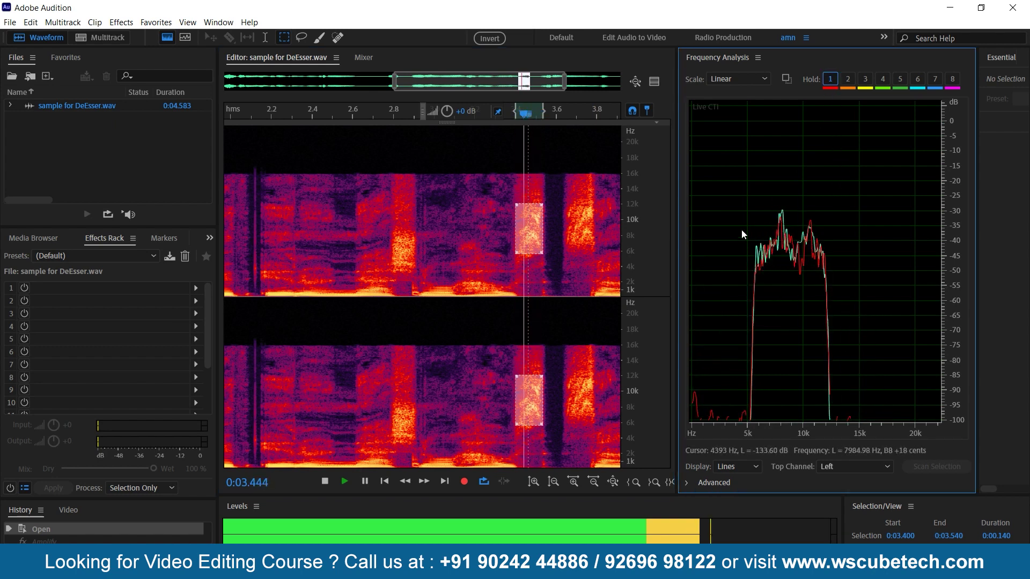
key("space")
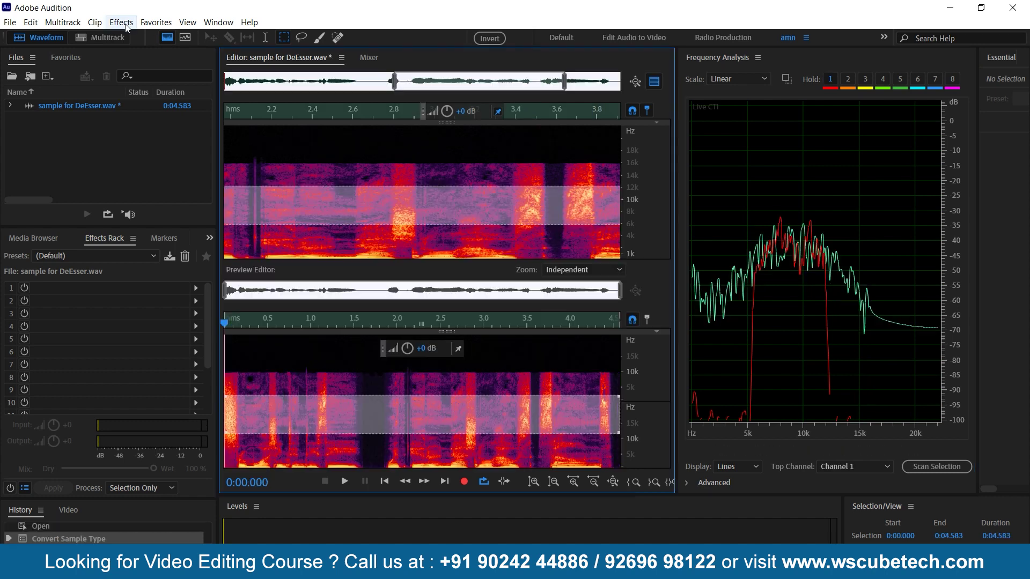
Open the DeEsser effect and set its center frequency to 8000 Hz and bandwidth to 4000 Hz.
left_click(121, 22)
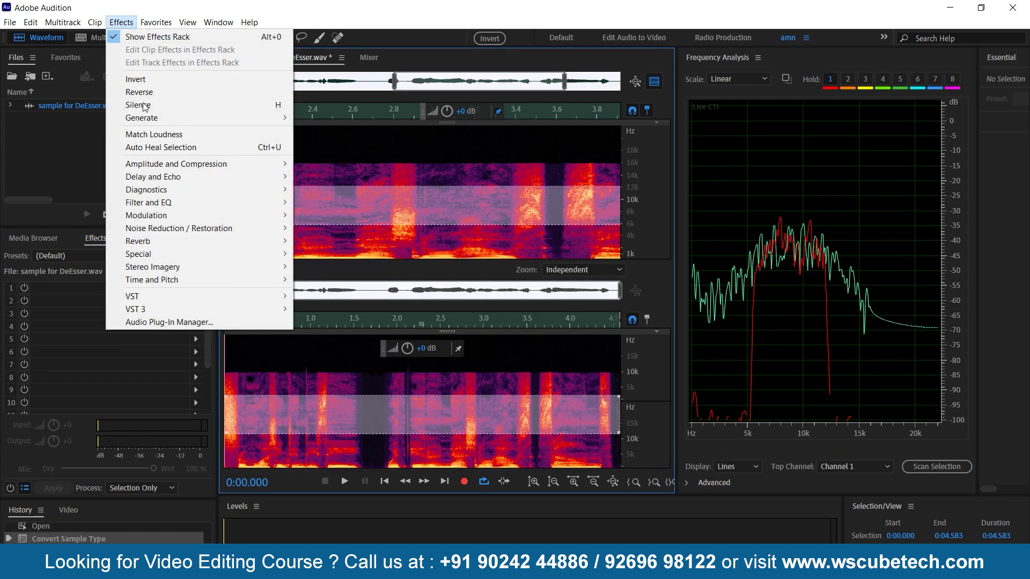
mouse_move(154, 170)
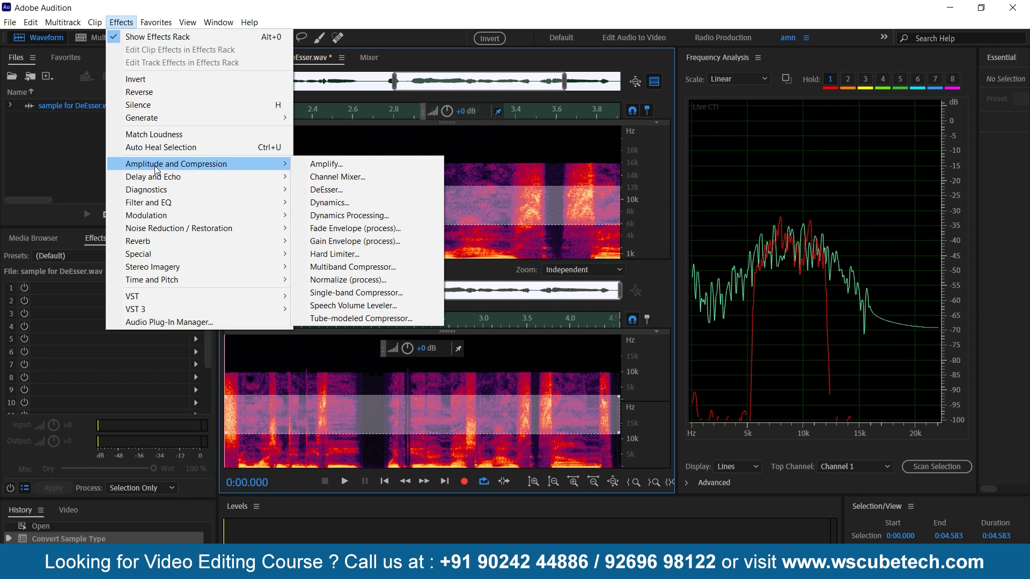
left_click(356, 193)
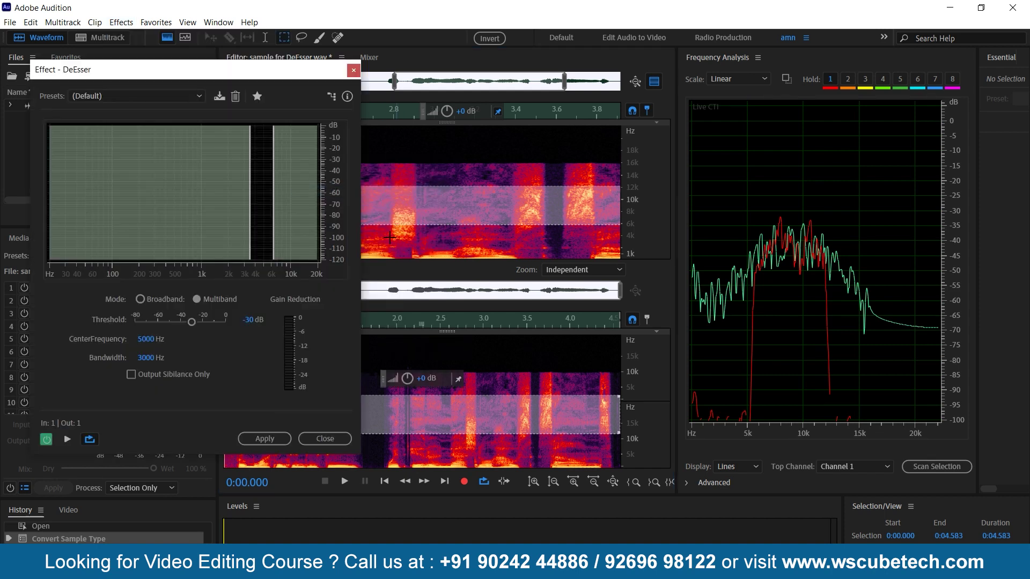
left_click(151, 340)
type("8000")
left_click(148, 359)
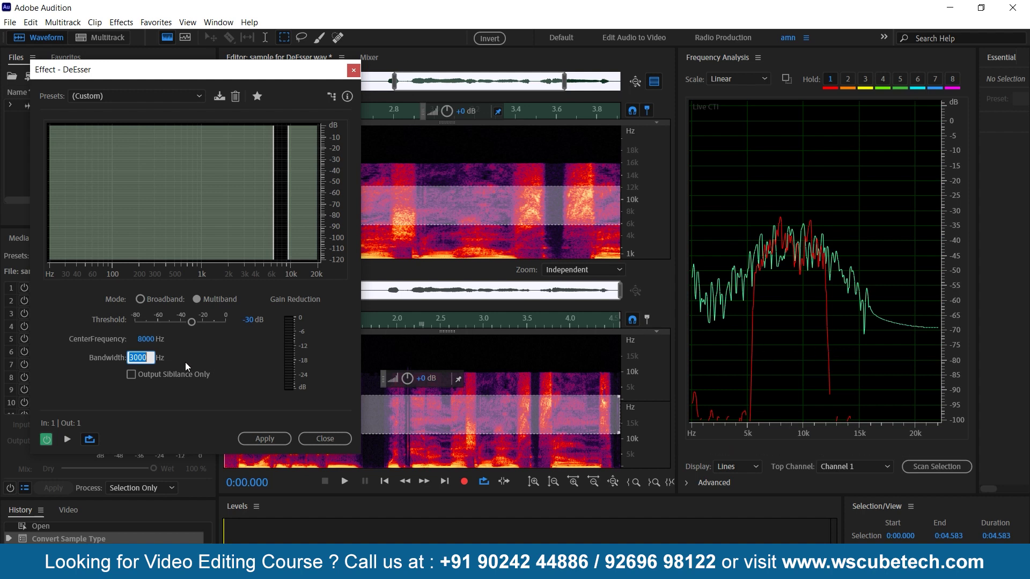
type("4000")
key("Return")
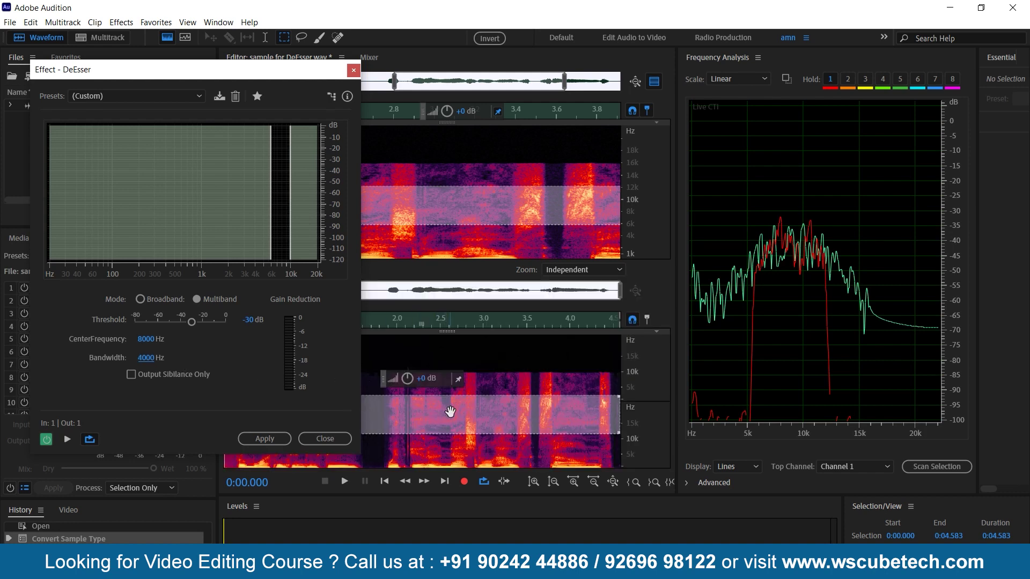
Set the DeEsser threshold to -40.4 dB, compare with the effect bypassed, and apply the effect to the file.
scroll(526, 412, "up", 3)
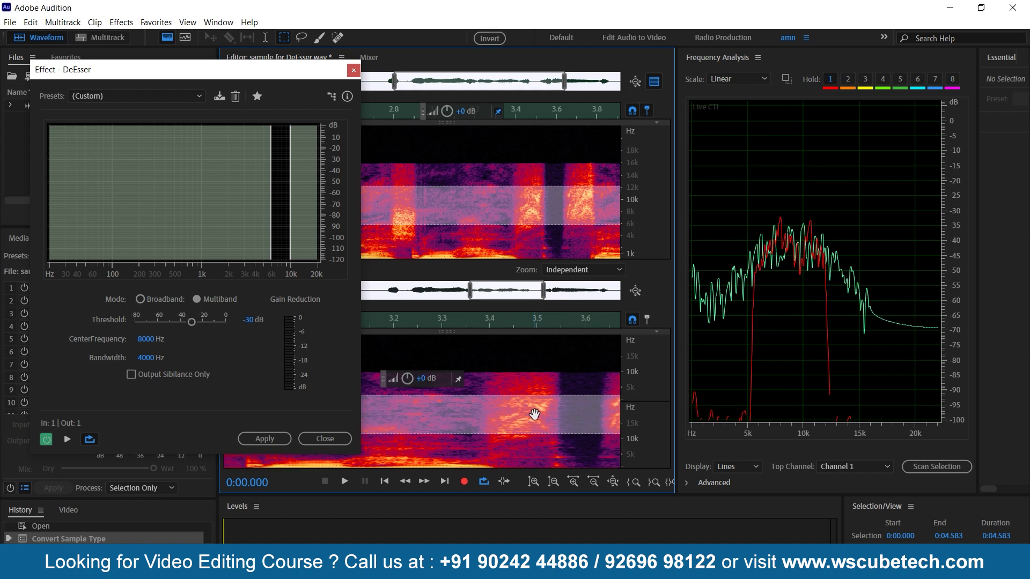
scroll(528, 202, "up", 1)
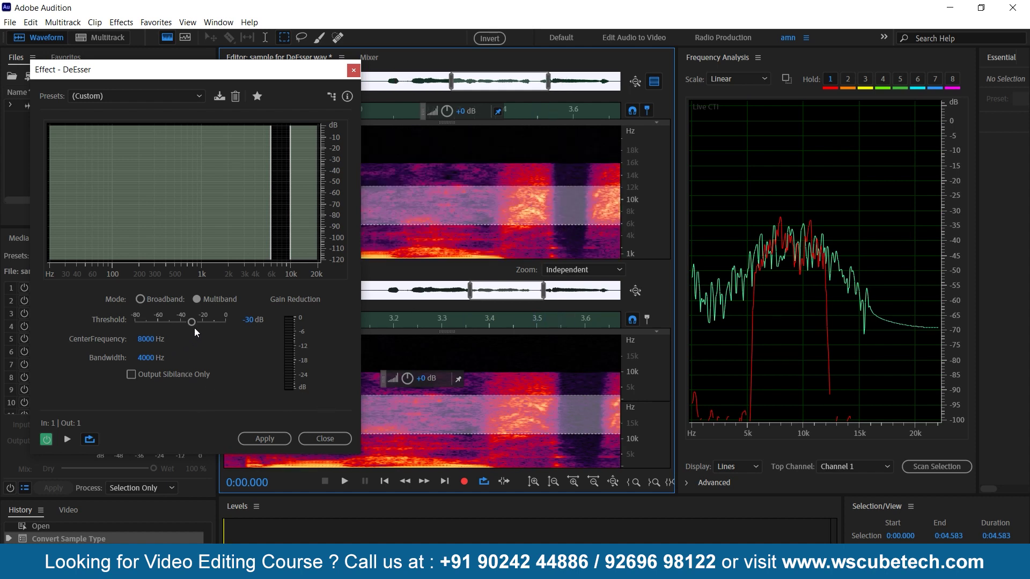
left_click_drag(192, 323, 188, 325)
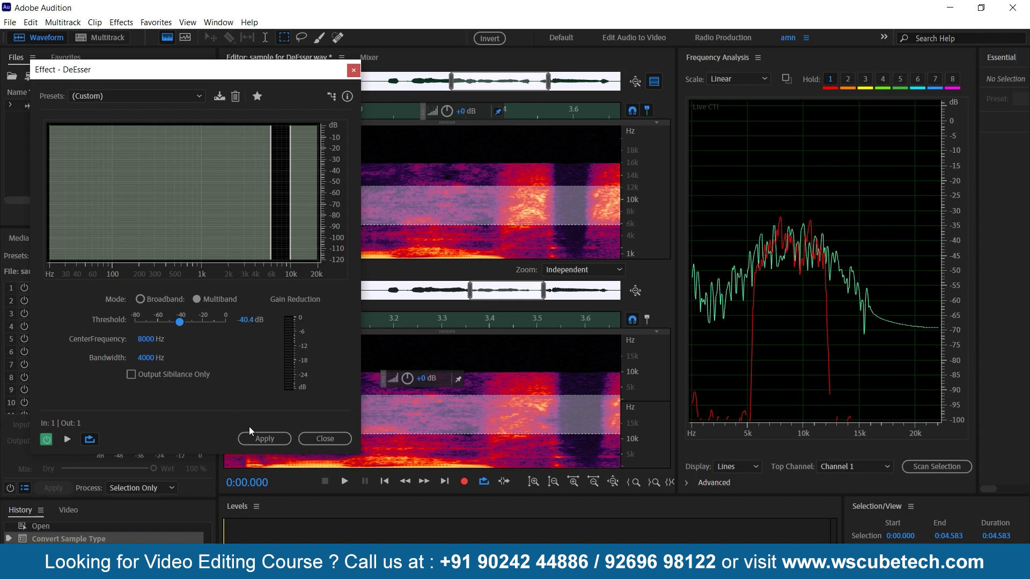
left_click(46, 440)
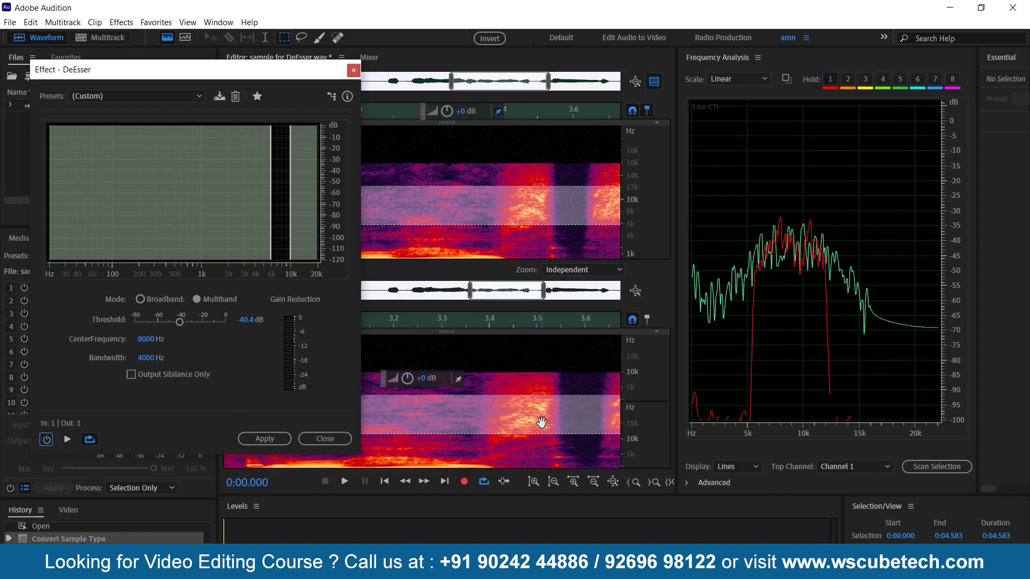
left_click(47, 440)
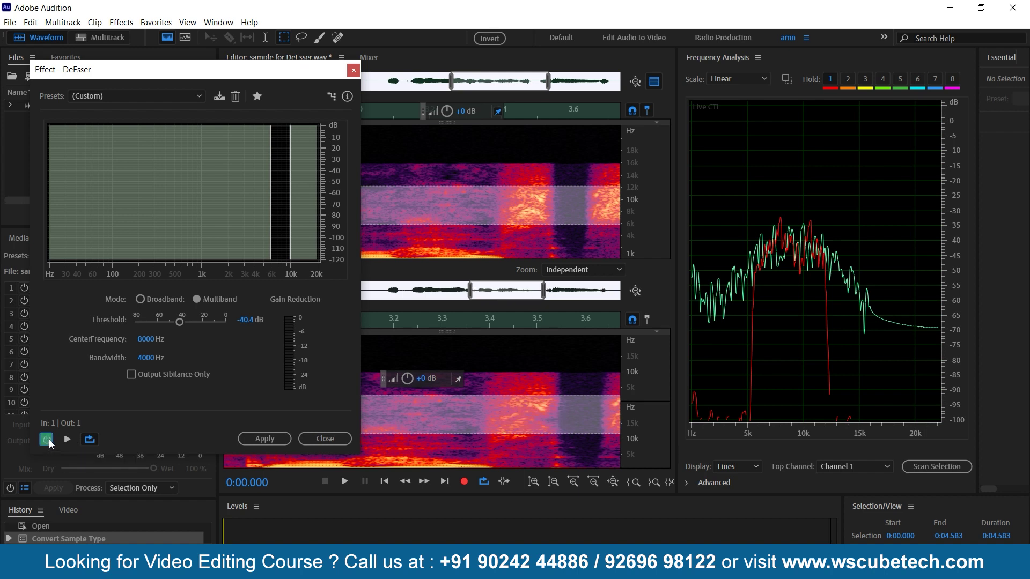
left_click(286, 437)
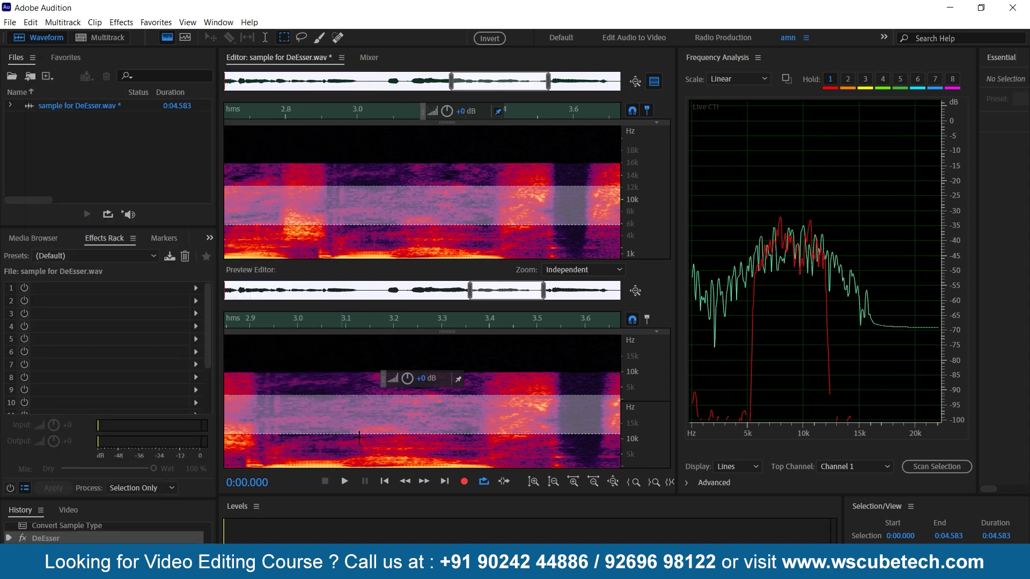
Marquee-select the processed sibilant burst from 3.417 to 3.564 seconds in the preview editor and play it.
left_click(498, 378)
left_click_drag(499, 377, 568, 447)
key("space")
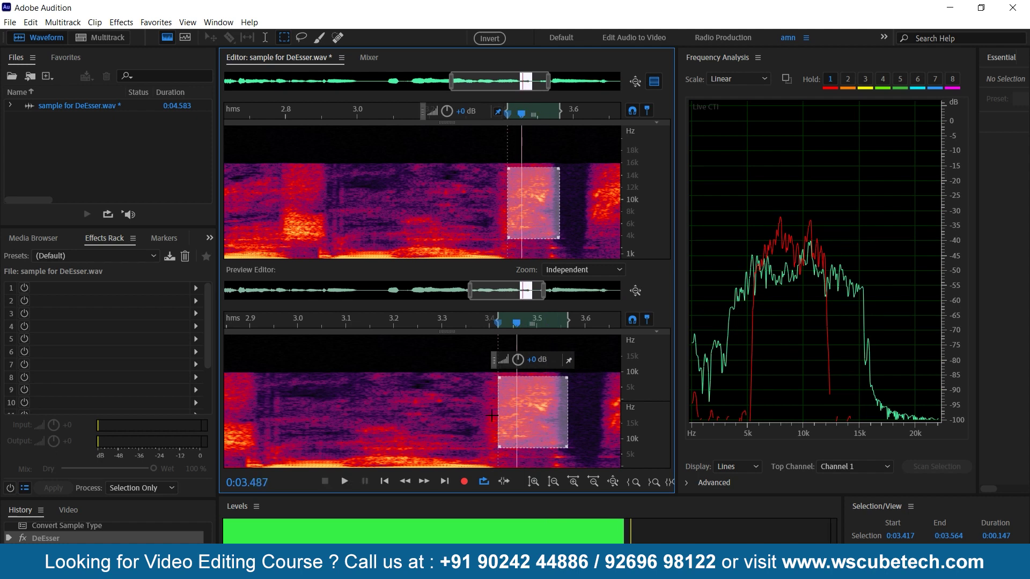
Marquee-select both neighbouring sibilant bursts from 3.328 to 3.868 seconds in the preview editor and listen to them.
left_click(480, 392)
scroll(499, 393, "down", 3)
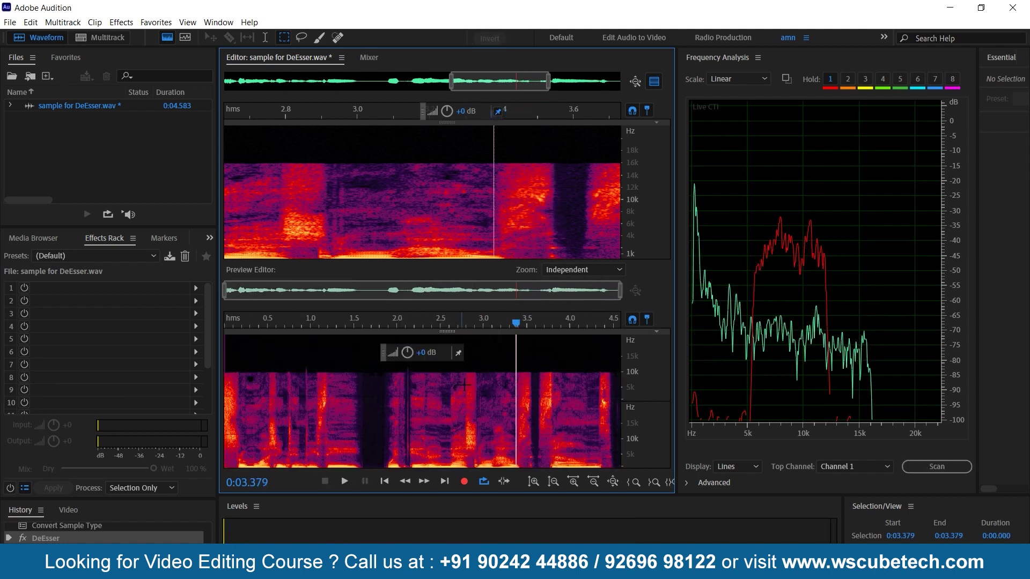
scroll(507, 395, "up", 2)
left_click_drag(510, 372, 618, 450)
key("space")
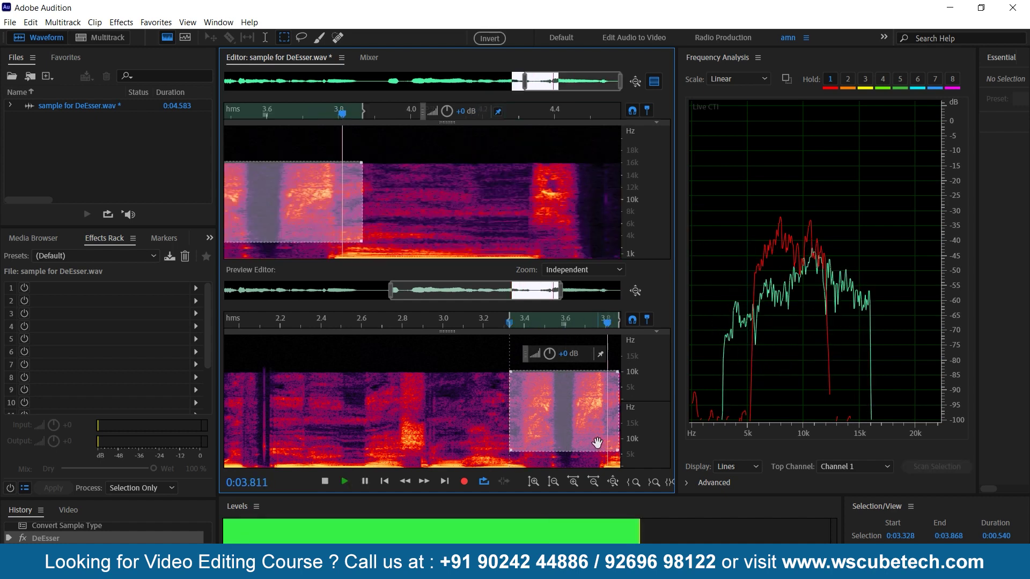
left_click(555, 410)
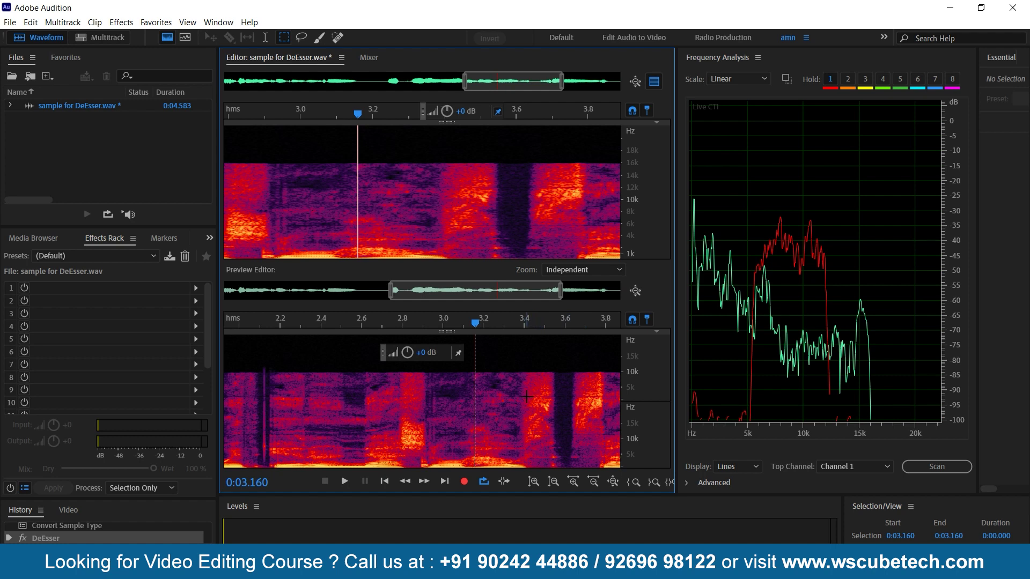
scroll(534, 399, "up", 3)
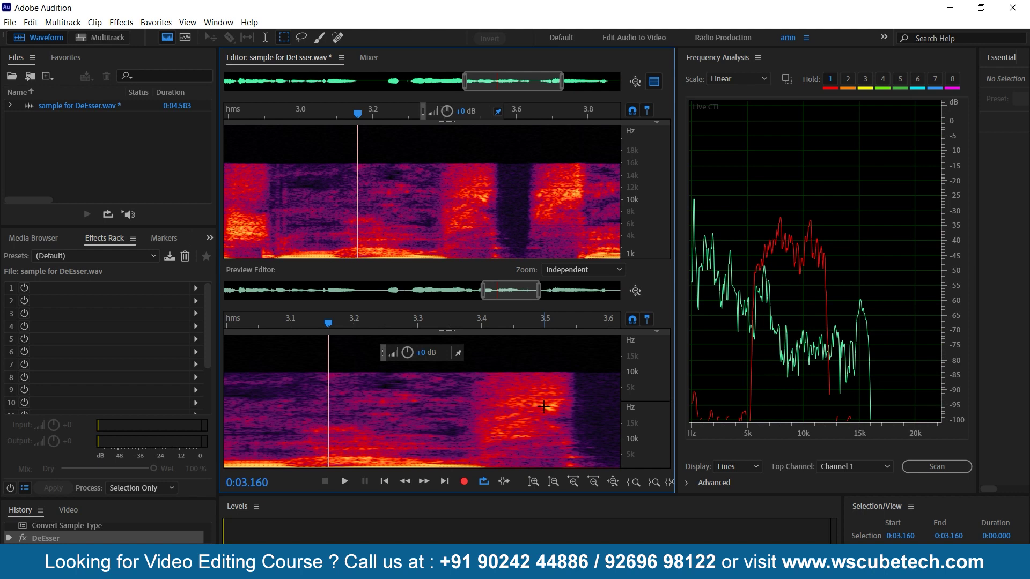
scroll(508, 398, "down", 1)
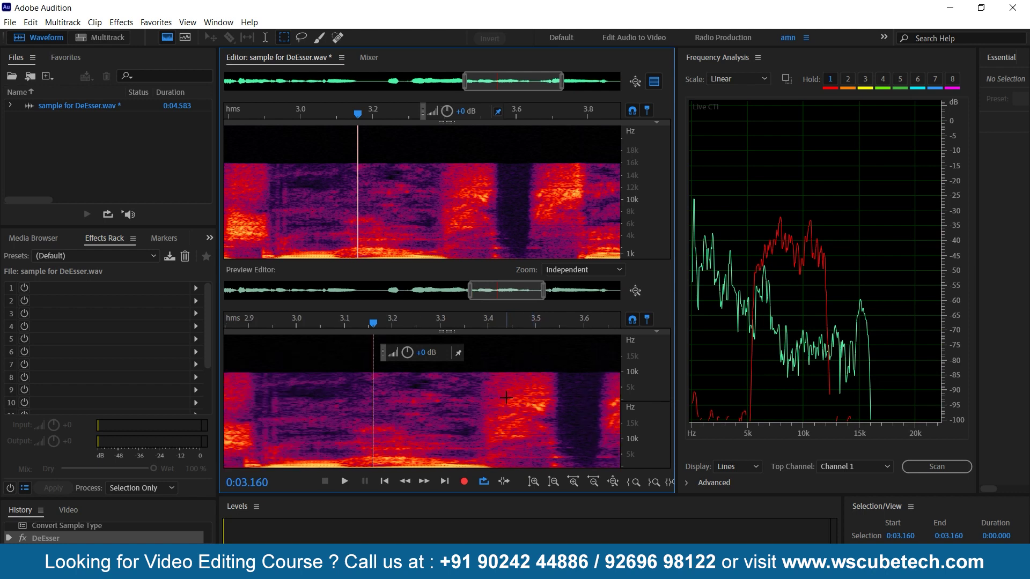
scroll(507, 398, "down", 1)
scroll(506, 398, "down", 1)
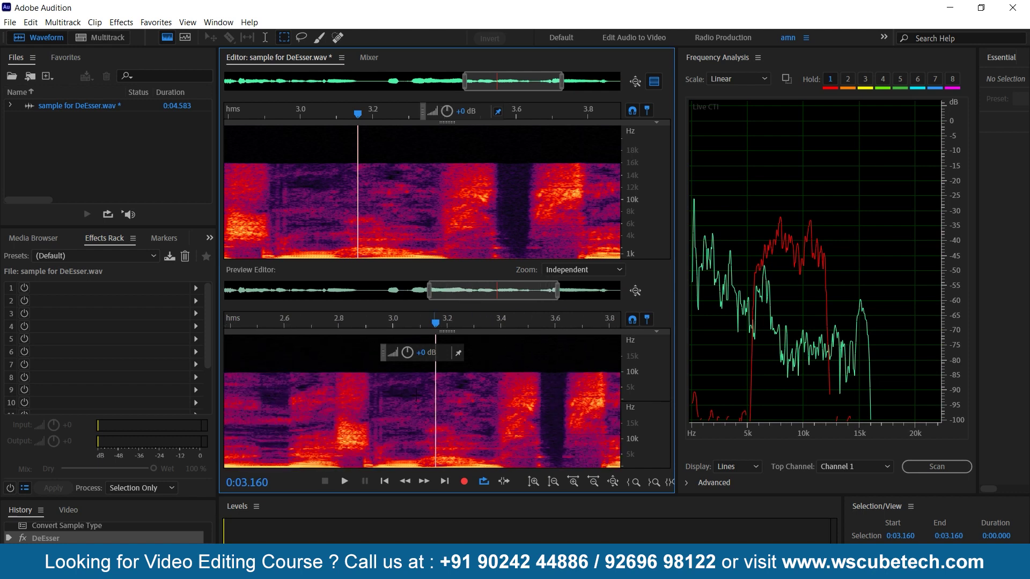